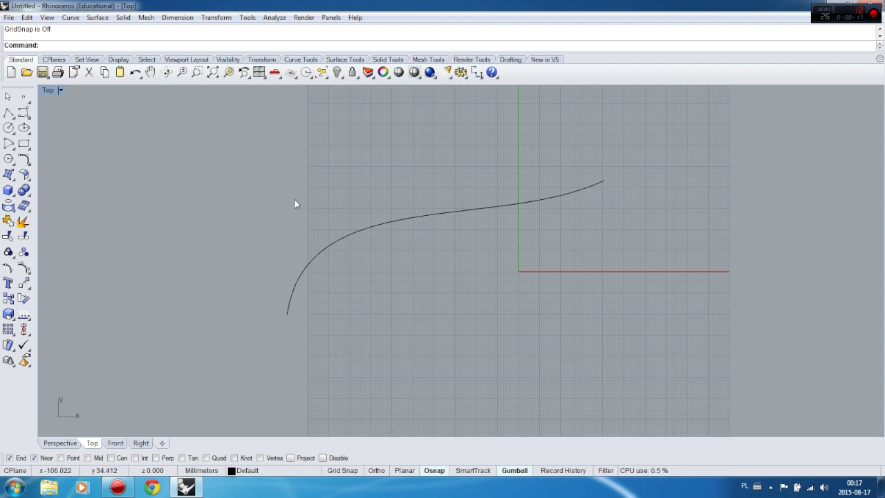
# - Select the freeform curve and turn on its control points with PointsOn
pyautogui.click(407, 218)
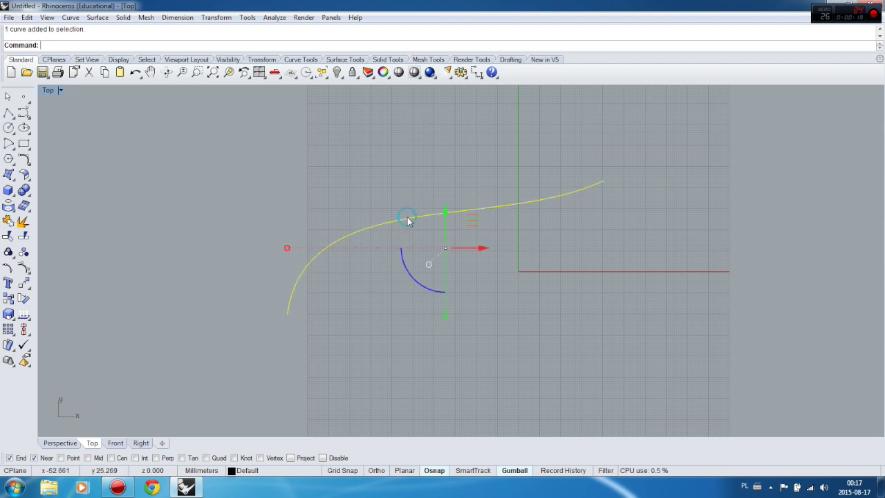
pyautogui.click(24, 268)
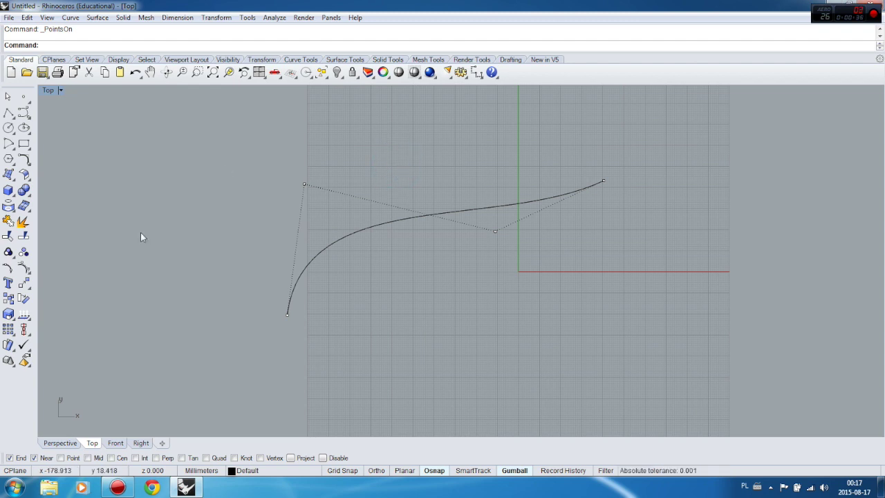
pyautogui.click(30, 168)
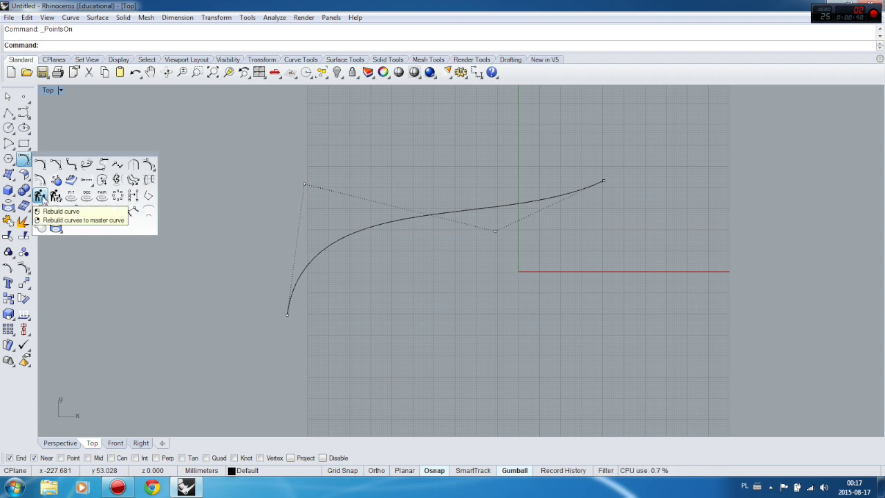
# - Start Rebuild on the curve and raise the point count to 7 in the Rebuild dialog
pyautogui.click(40, 197)
pyautogui.click(349, 235)
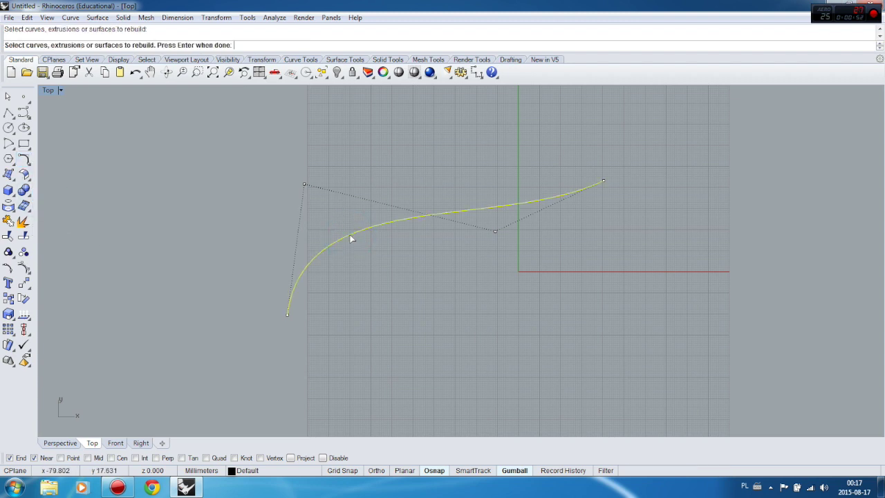
pyautogui.rightClick(368, 257)
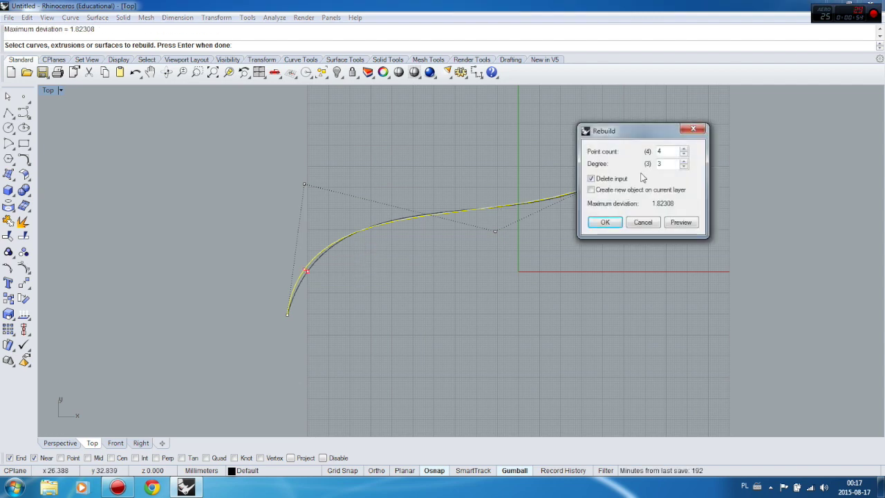
pyautogui.moveTo(642, 132); pyautogui.dragTo(458, 283)
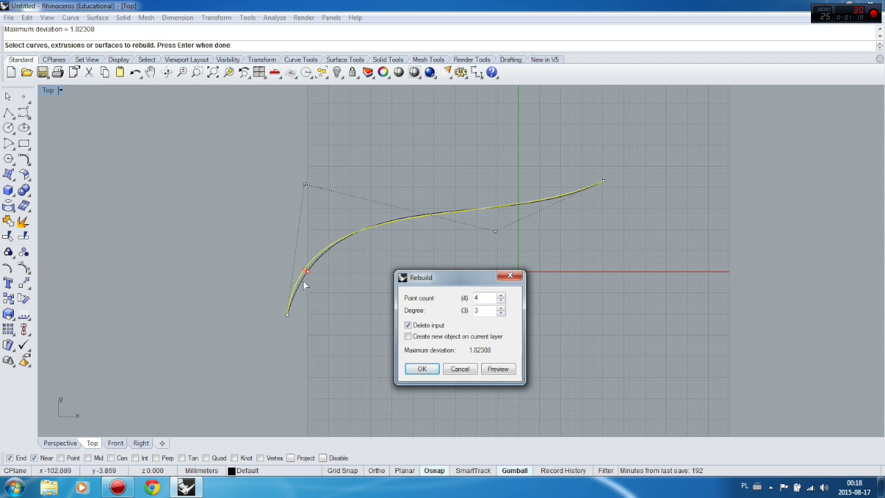
pyautogui.click(501, 296)
pyautogui.click(501, 296)
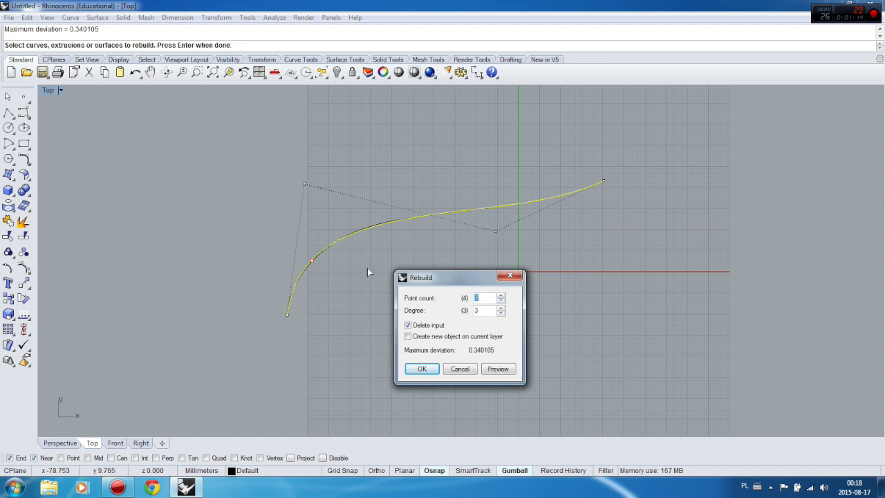
# - Raise the point count to 9 at degree 3 and apply the rebuild, deviation 0.0590423
pyautogui.click(501, 296)
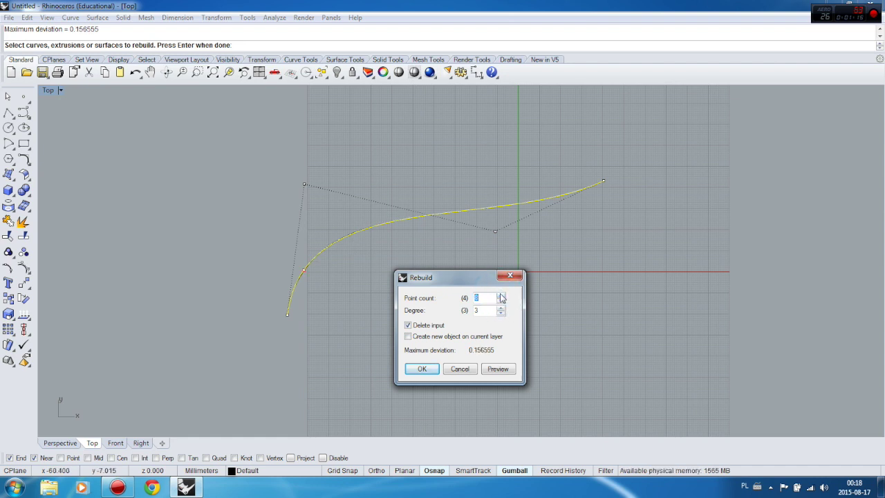
pyautogui.click(501, 296)
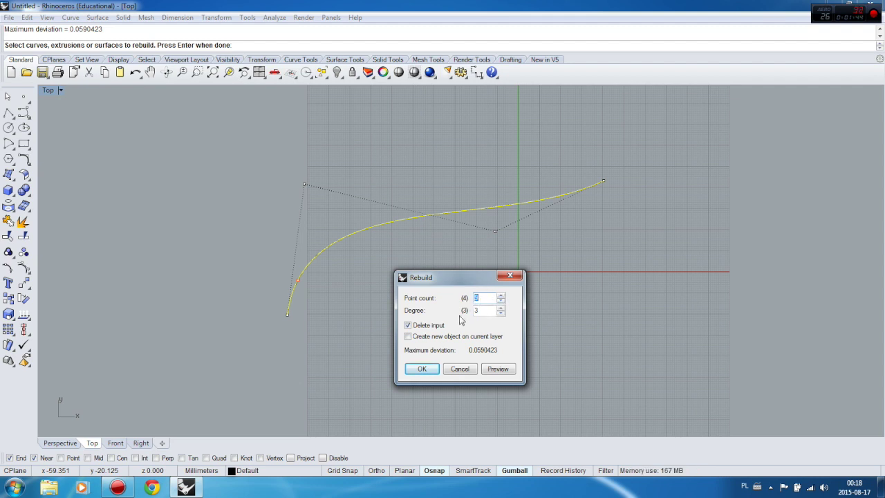
pyautogui.click(423, 368)
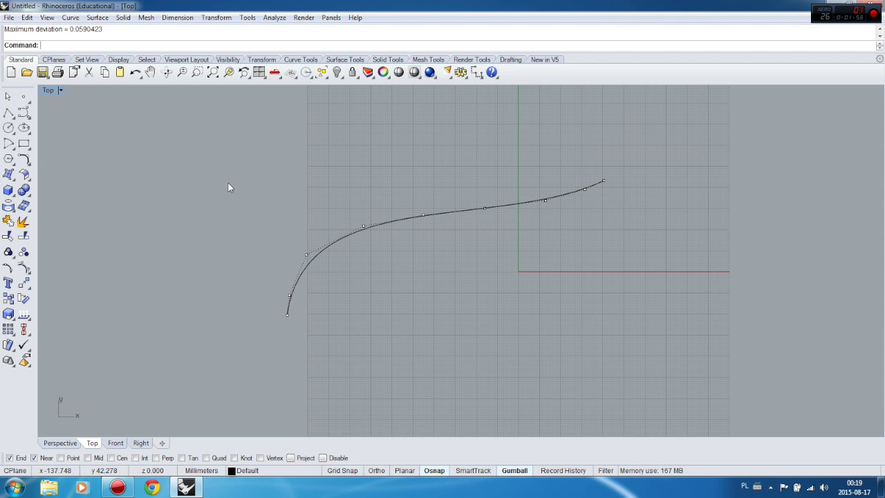
# - Rebuild the curve again with the point count lowered to 4, deviation 1.78909
pyautogui.click(26, 160)
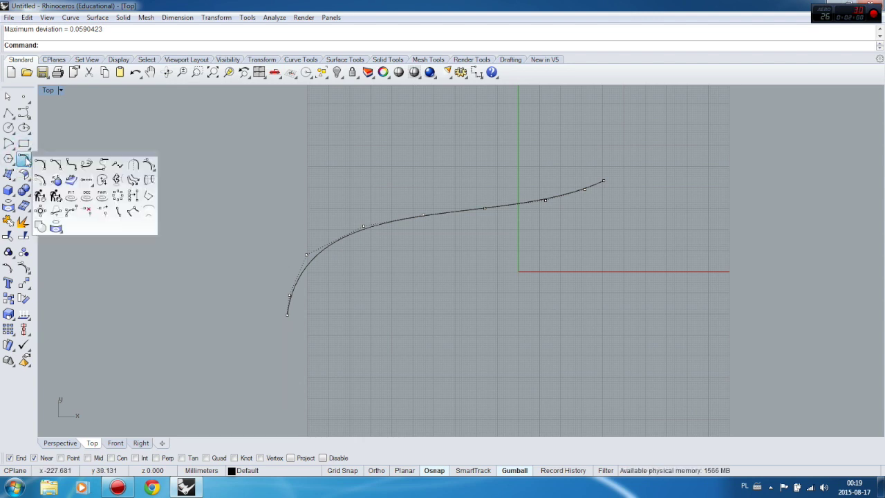
pyautogui.click(40, 196)
pyautogui.click(385, 221)
pyautogui.press('Return')
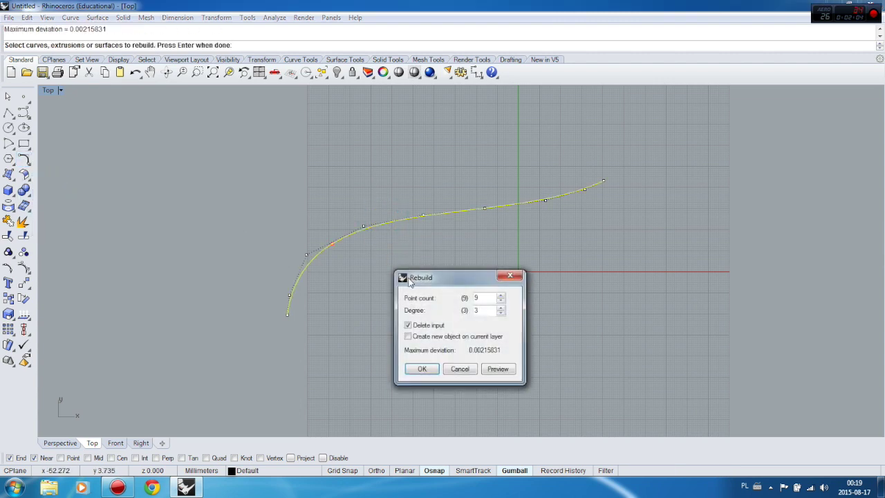
pyautogui.click(500, 300)
pyautogui.click(500, 300)
pyautogui.click(500, 300)
pyautogui.click(500, 300)
pyautogui.click(500, 300)
pyautogui.click(501, 300)
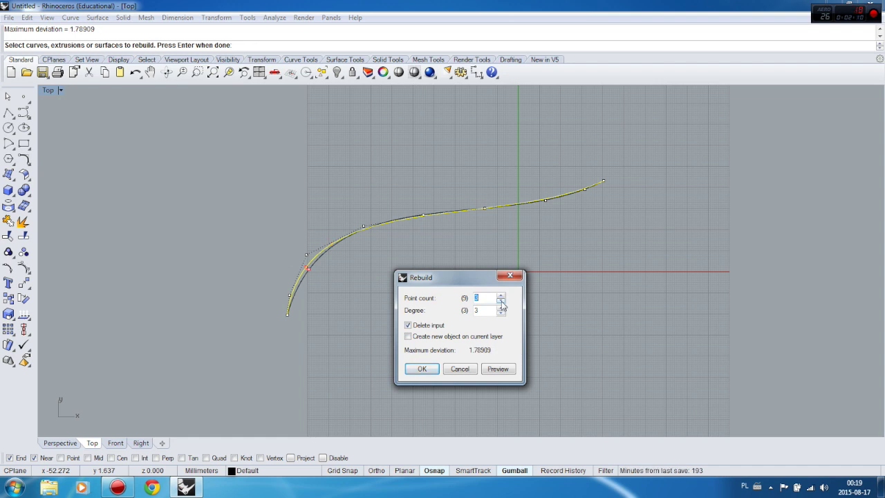
pyautogui.click(421, 369)
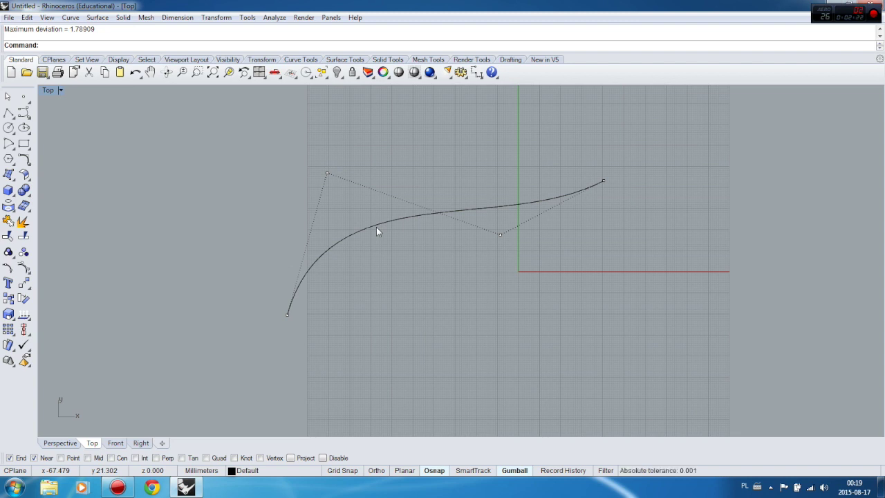
pyautogui.hotkey('ctrl', 'z')
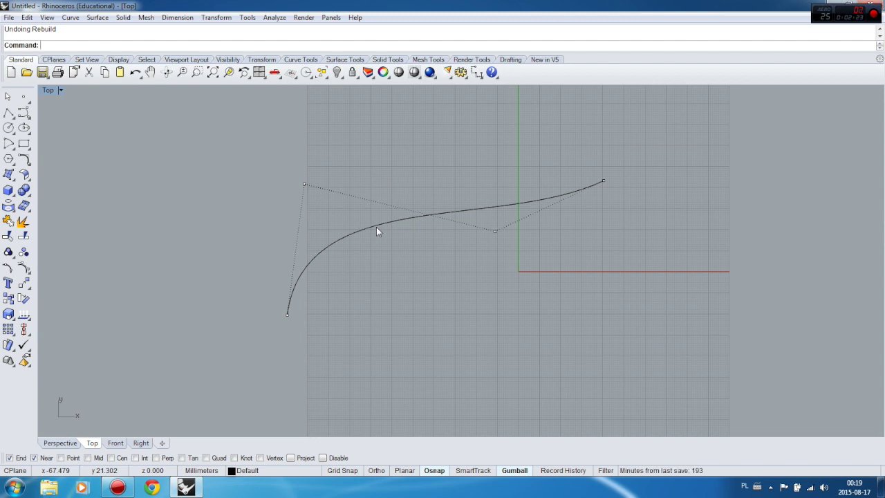
pyautogui.hotkey('ctrl', 'z')
pyautogui.hotkey('ctrl', 'z')
pyautogui.hotkey('ctrl', 'z')
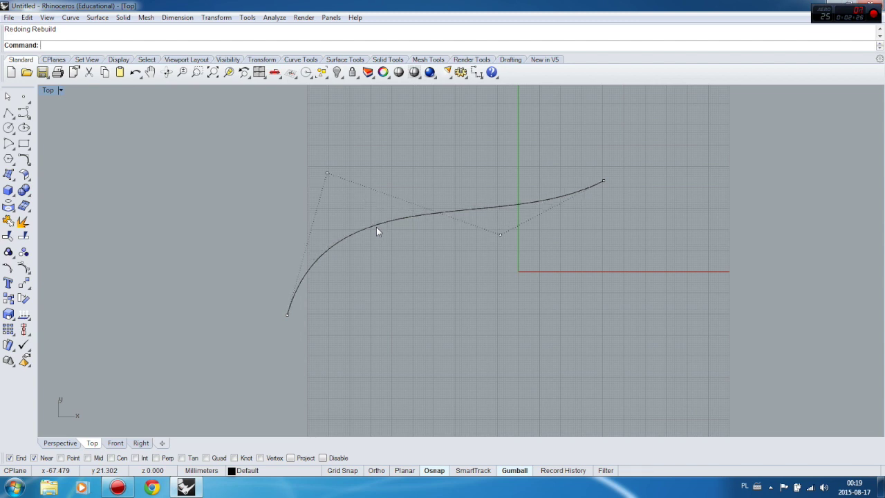
pyautogui.hotkey('ctrl', 'z')
pyautogui.hotkey('ctrl', 'z')
pyautogui.hotkey('ctrl', 'z')
pyautogui.hotkey('ctrl', 'y')
pyautogui.hotkey('ctrl', 'y')
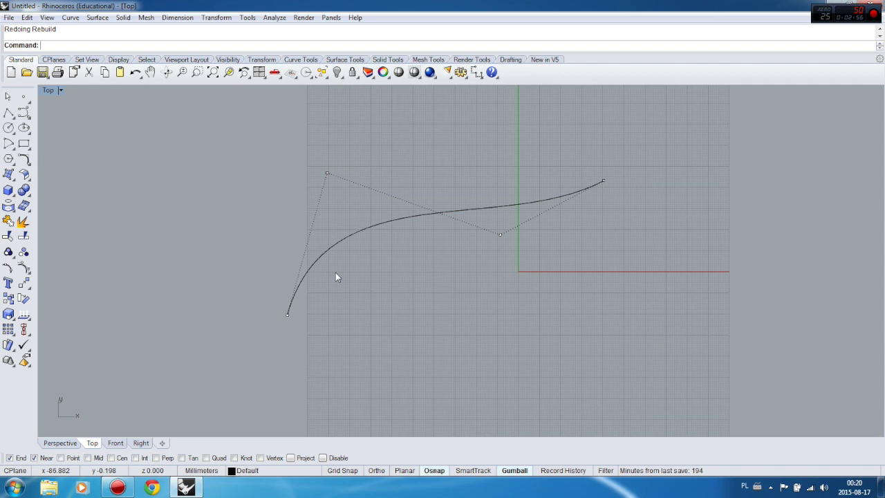
# - Insert knots on the curve's right-hand part and its left-hand bend
pyautogui.click(24, 270)
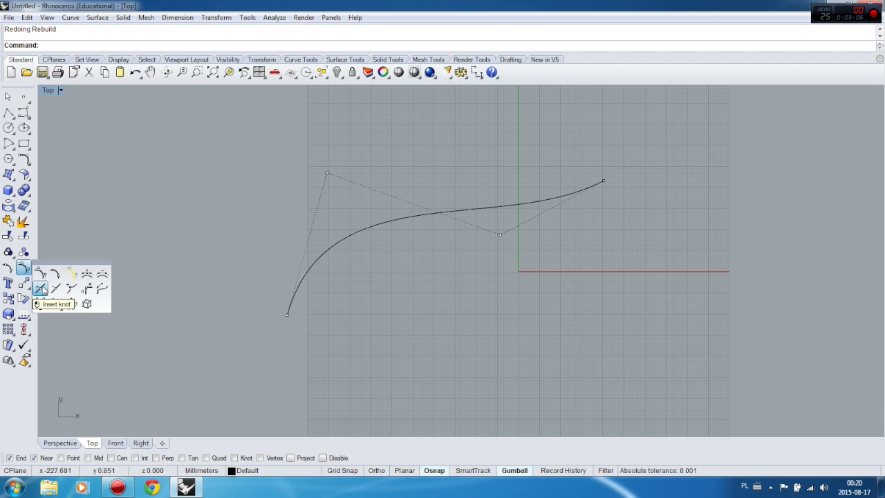
pyautogui.click(42, 290)
pyautogui.click(340, 240)
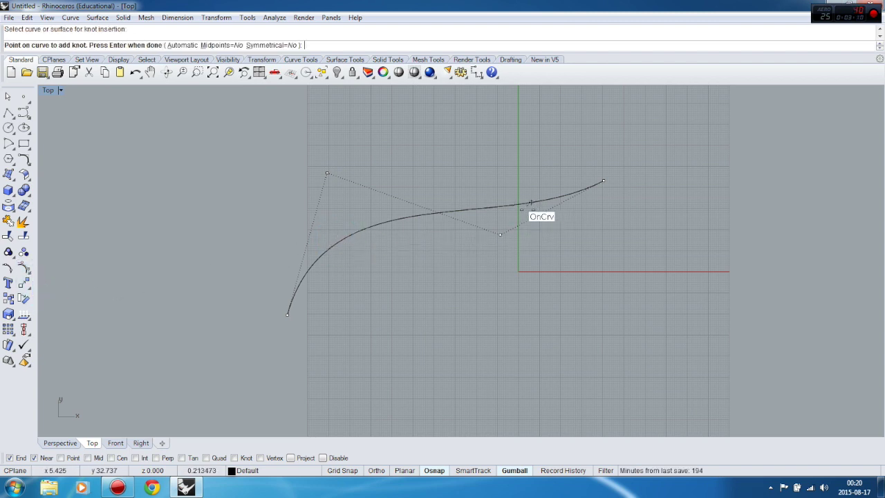
pyautogui.click(520, 205)
pyautogui.click(341, 240)
pyautogui.rightClick(358, 273)
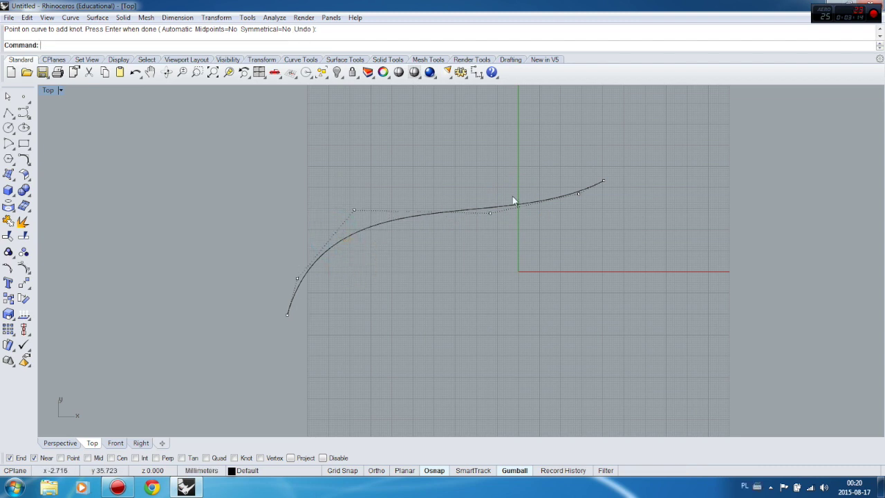